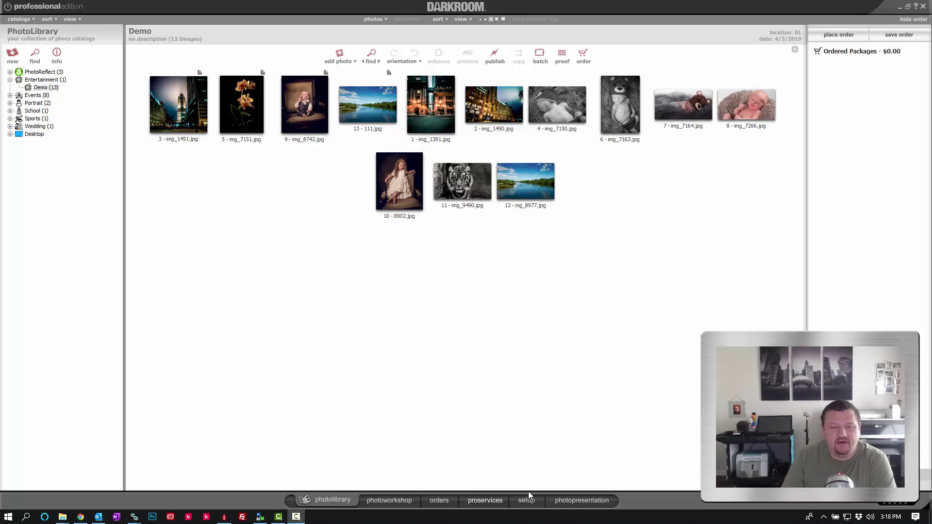
Show the Auto Print settings under Setup > Capture Options > Tethered Capture.
left_click(526, 500)
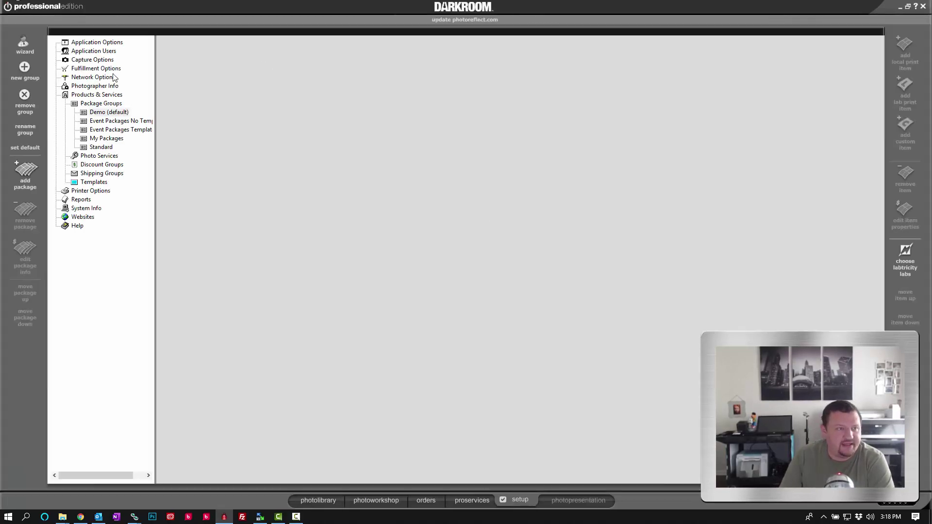
left_click(102, 51)
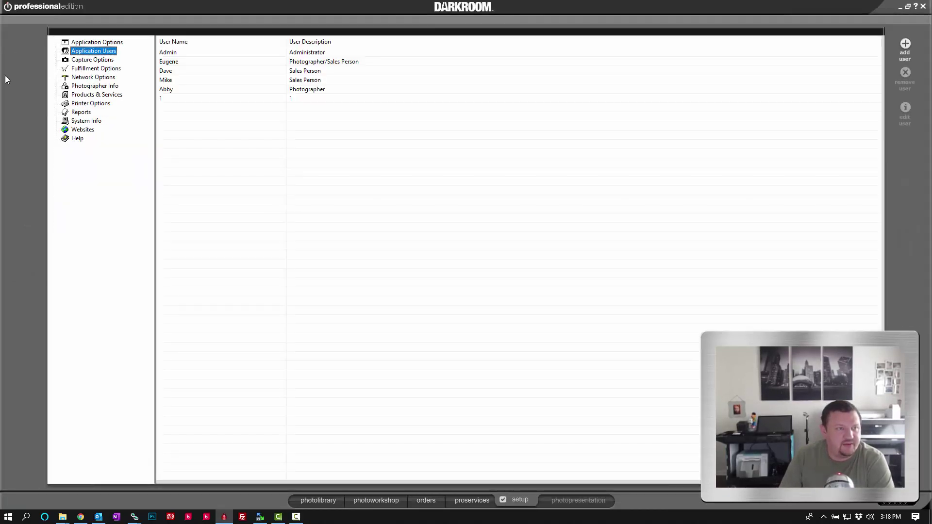
left_click(91, 59)
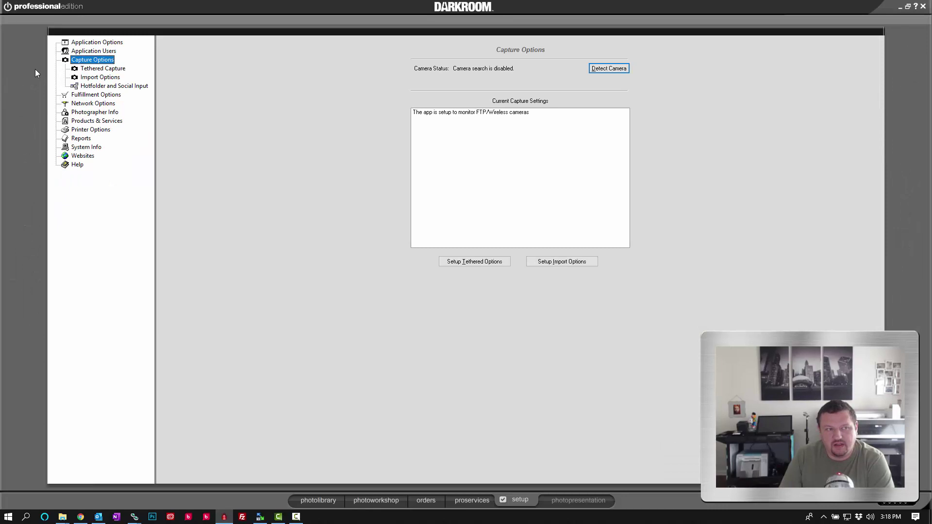
left_click(105, 69)
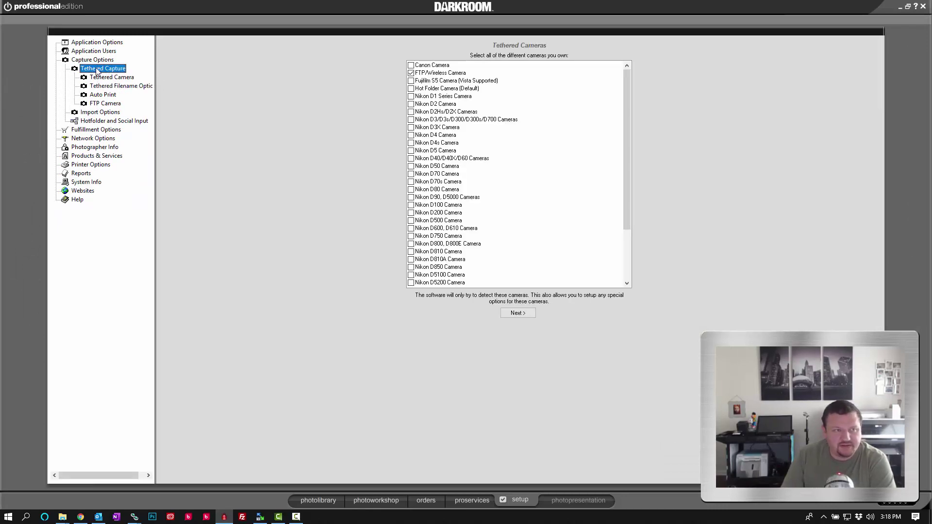
left_click(102, 95)
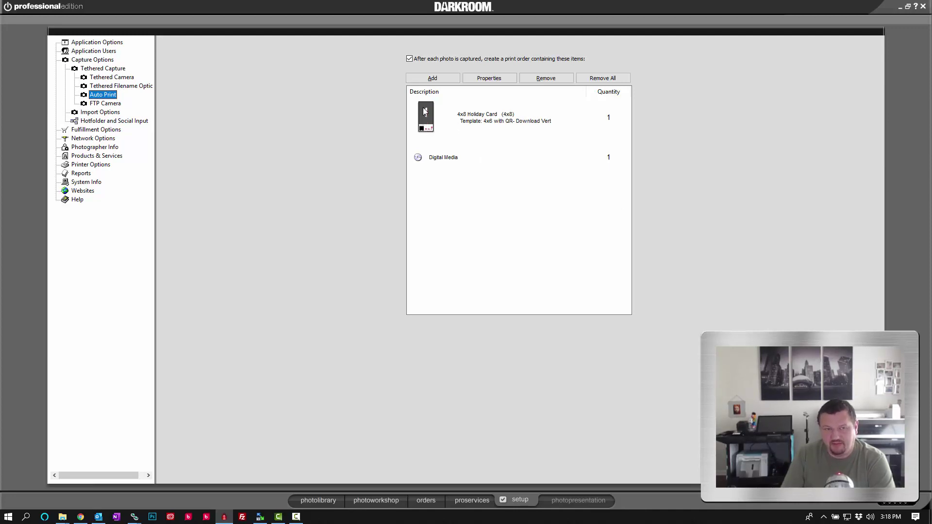
Confirm the Digital Media item delivers full-size best-quality JPEGs to C:\ihost and apply it.
left_click(443, 160)
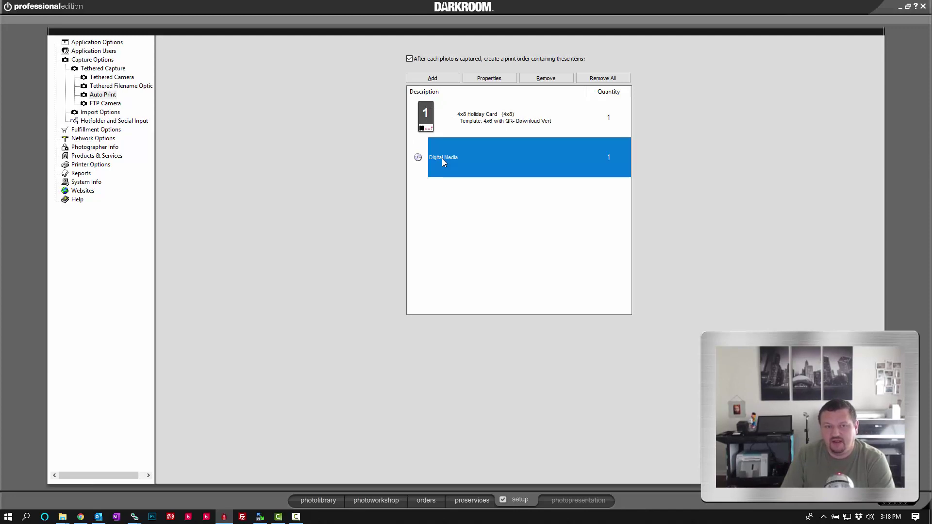
double_click(442, 158)
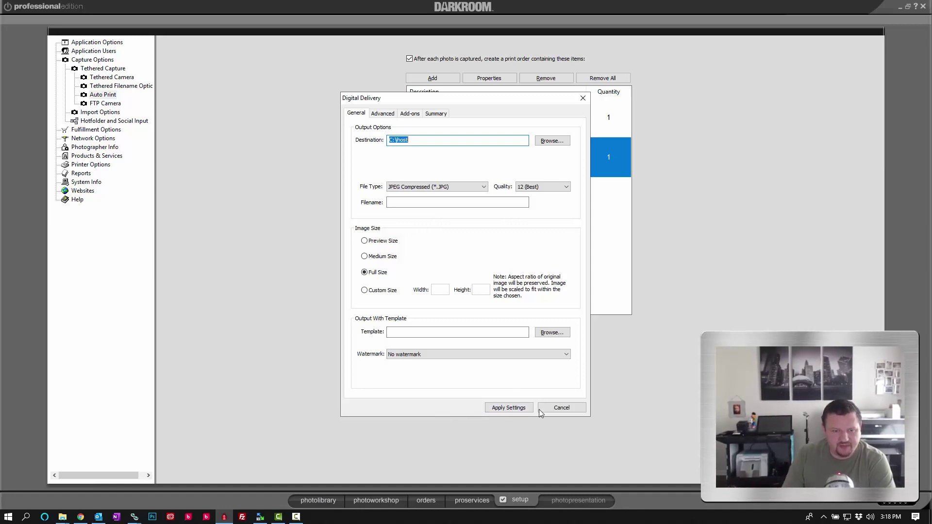
left_click(508, 410)
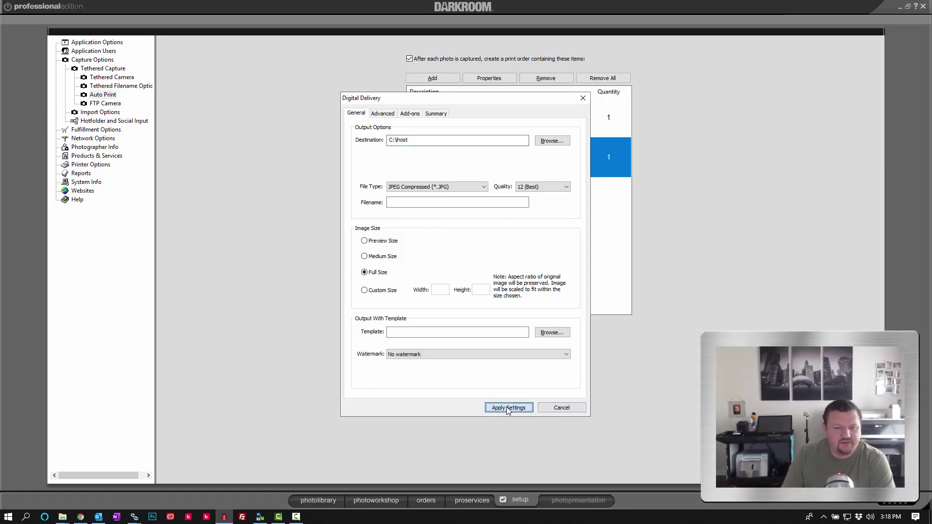
left_click(556, 409)
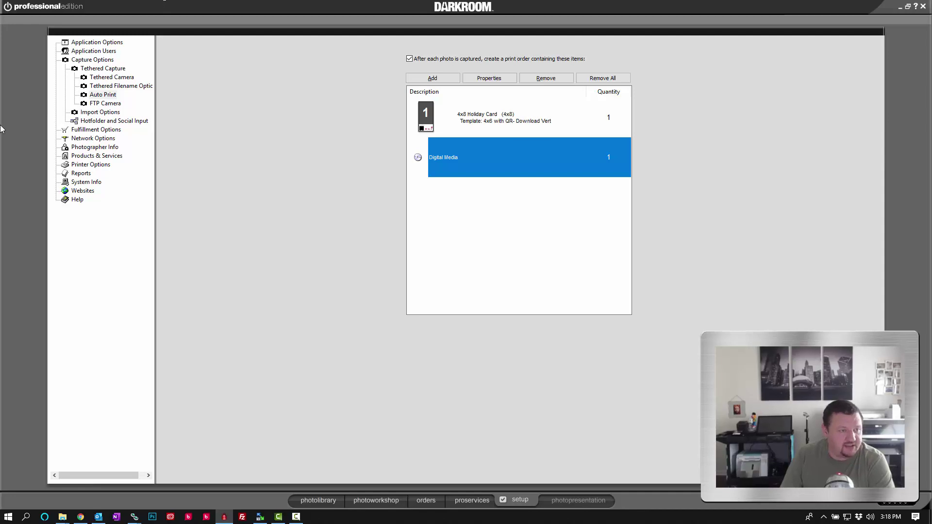
left_click(77, 157)
Open the '4x6 with QR- Download Vert' border from Borders > My Templates (Default) for editing.
left_click(92, 139)
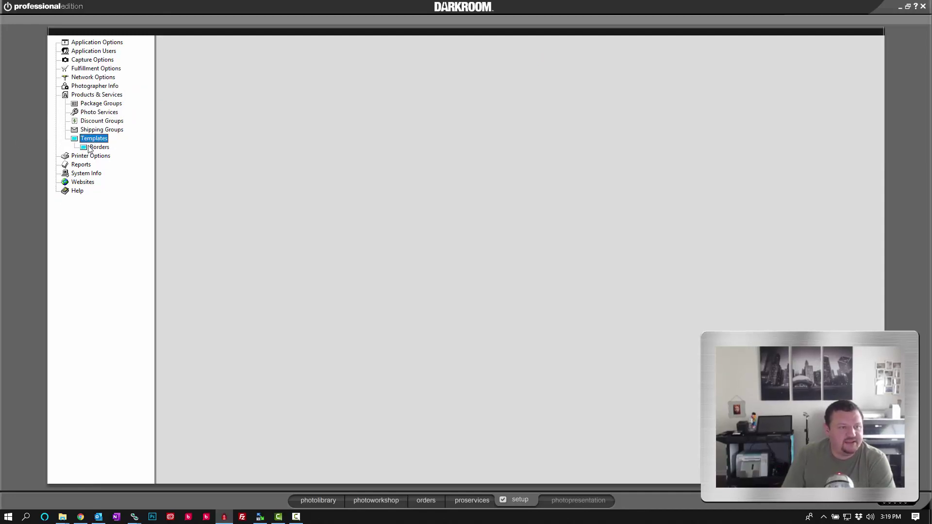
left_click(89, 148)
left_click(109, 175)
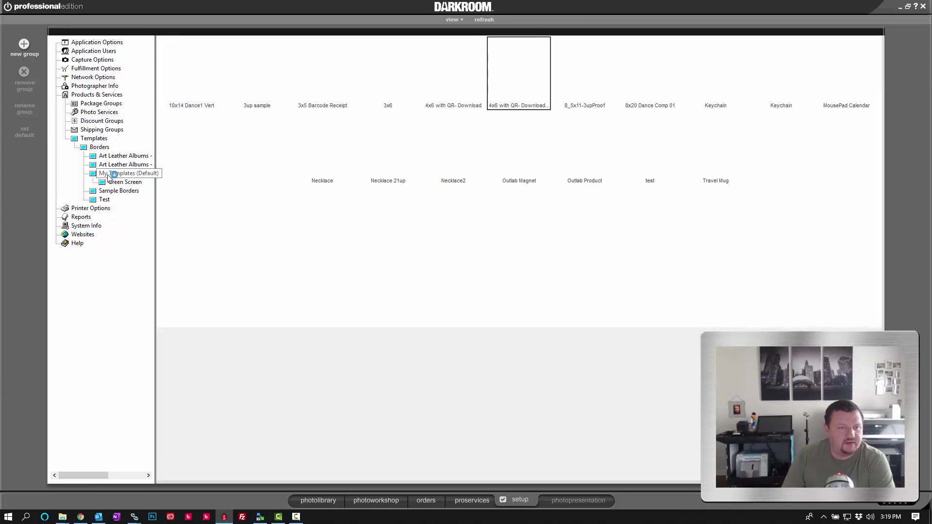
double_click(515, 75)
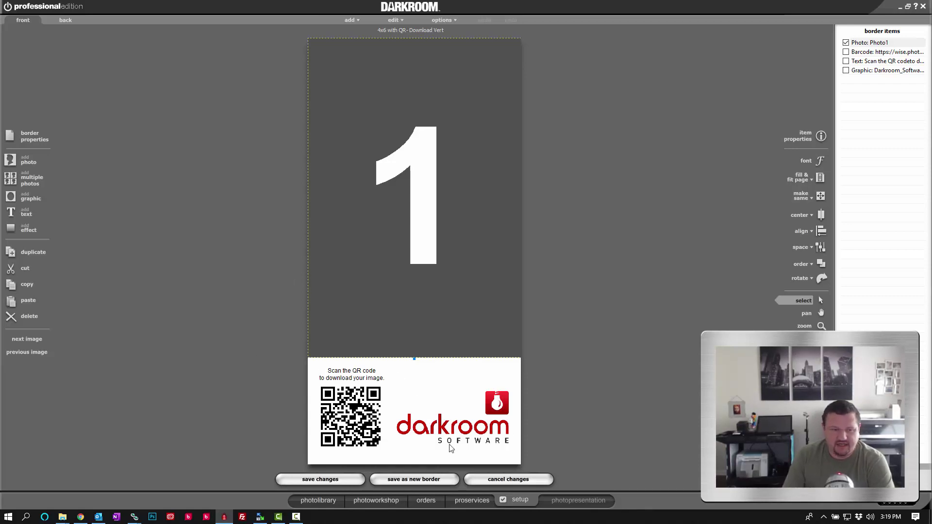
In the QR code's properties, strip the old file-name part from the barcode URL.
double_click(358, 417)
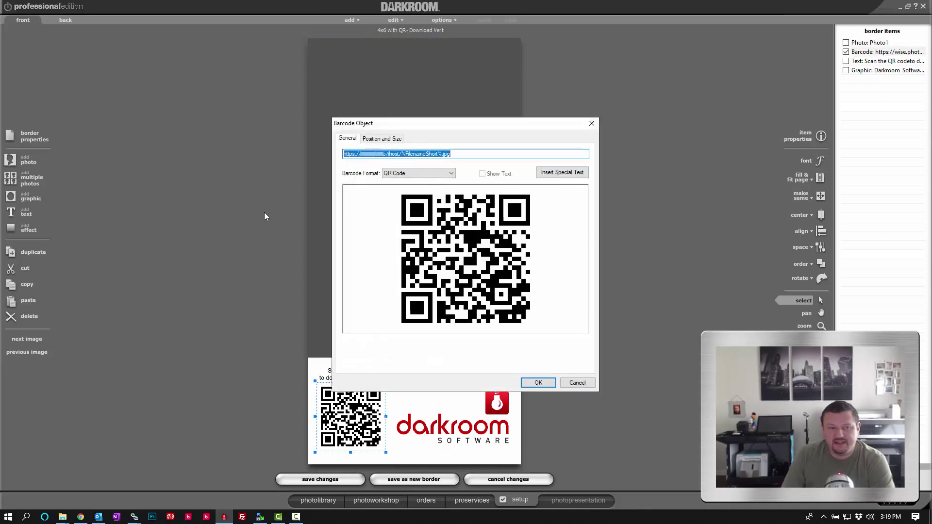
left_click(403, 154)
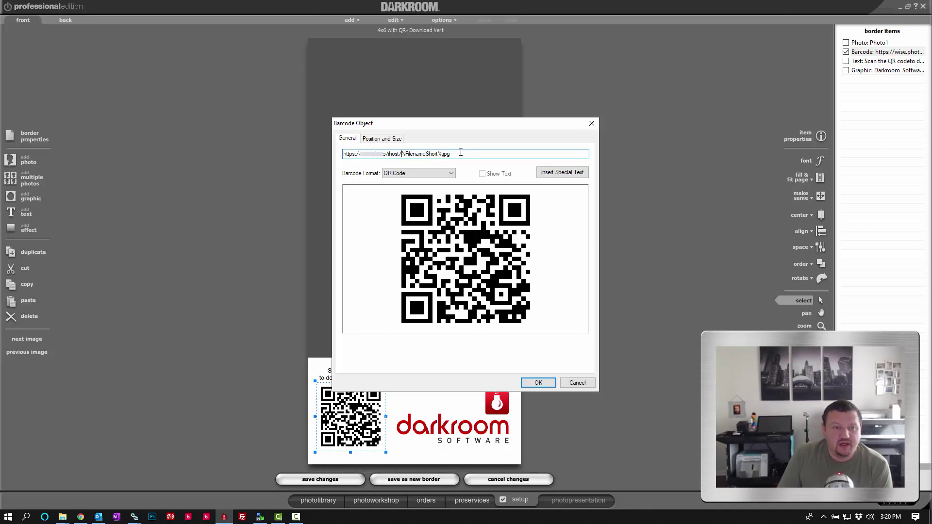
left_click_drag(461, 153, 402, 153)
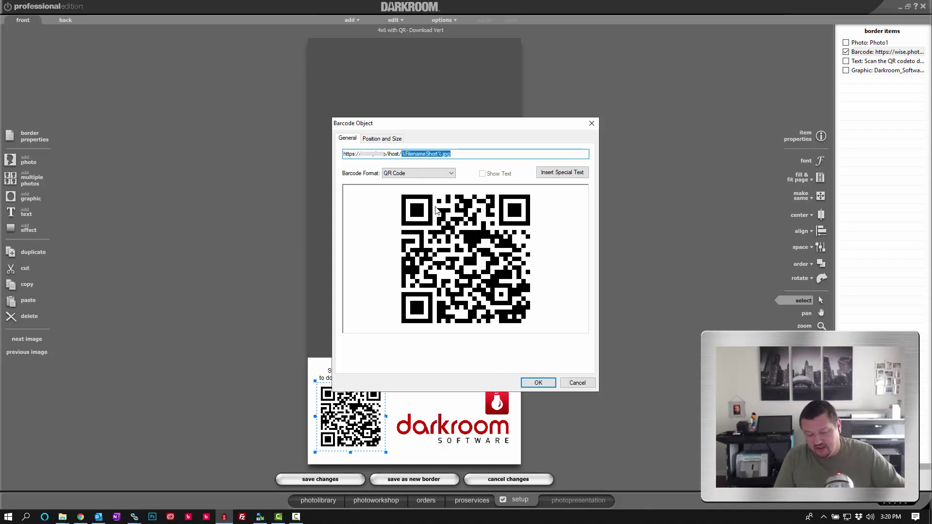
key("BackSpace")
left_click(560, 174)
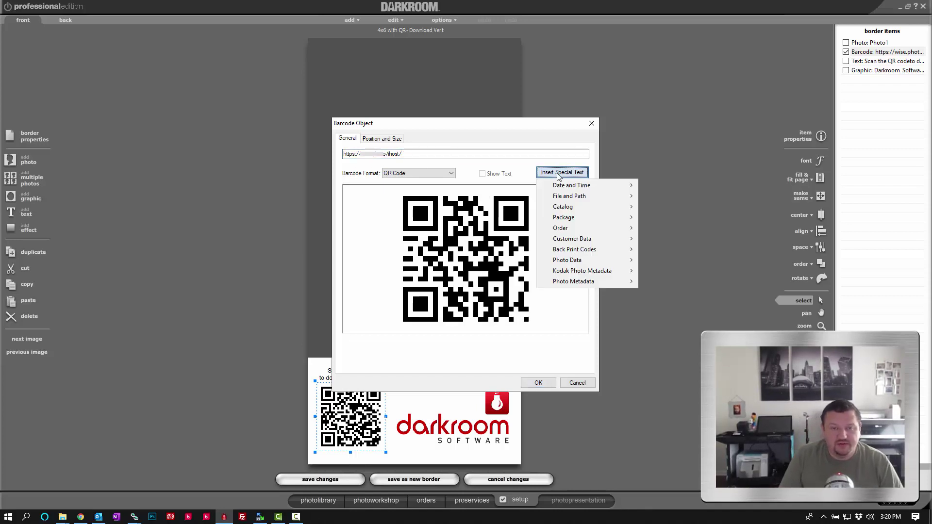
mouse_move(563, 199)
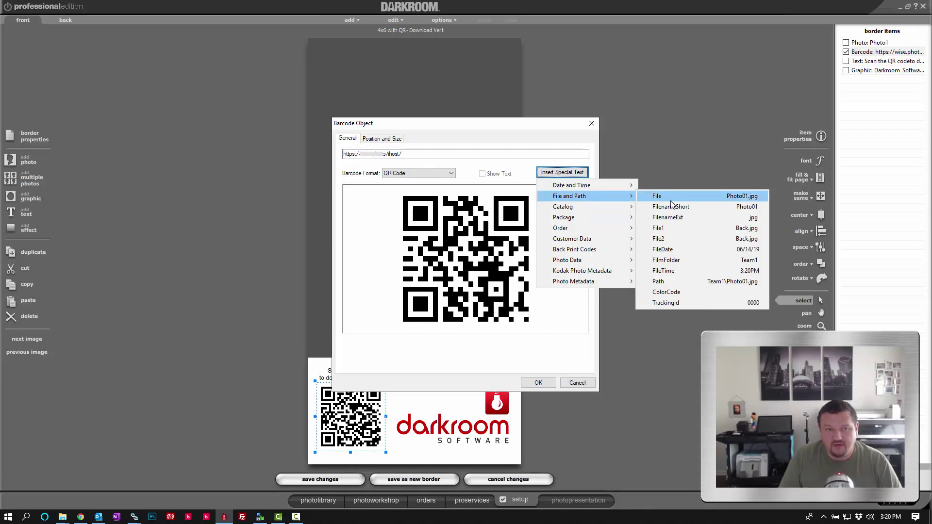
left_click(661, 196)
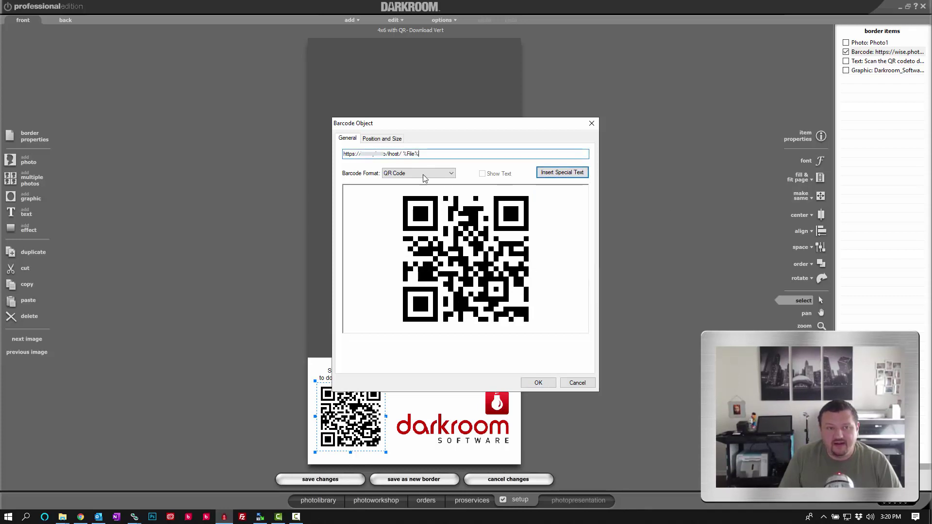
left_click(402, 154)
key("BackSpace")
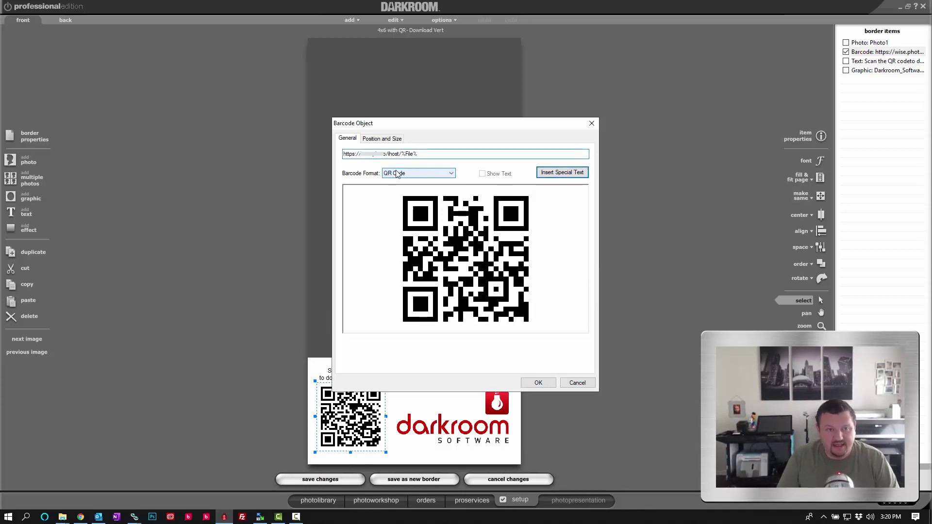
key("shift+End")
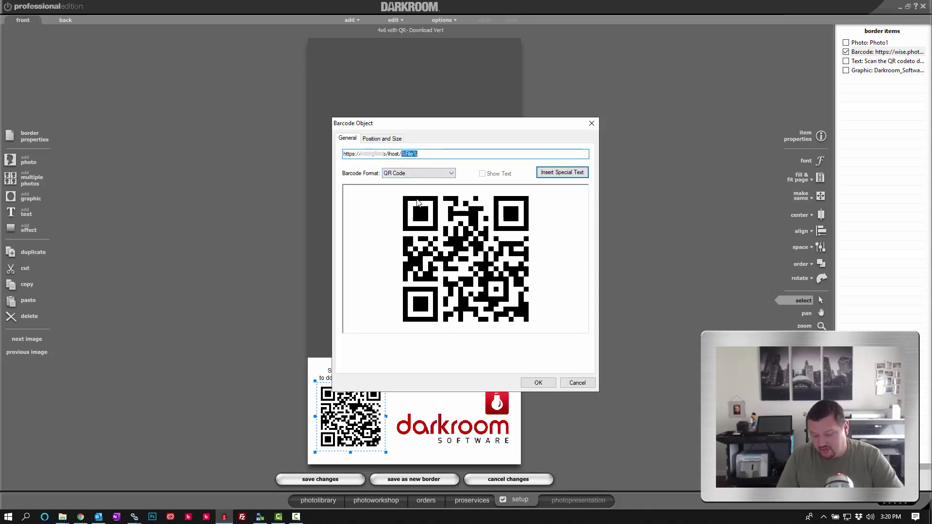
key("BackSpace")
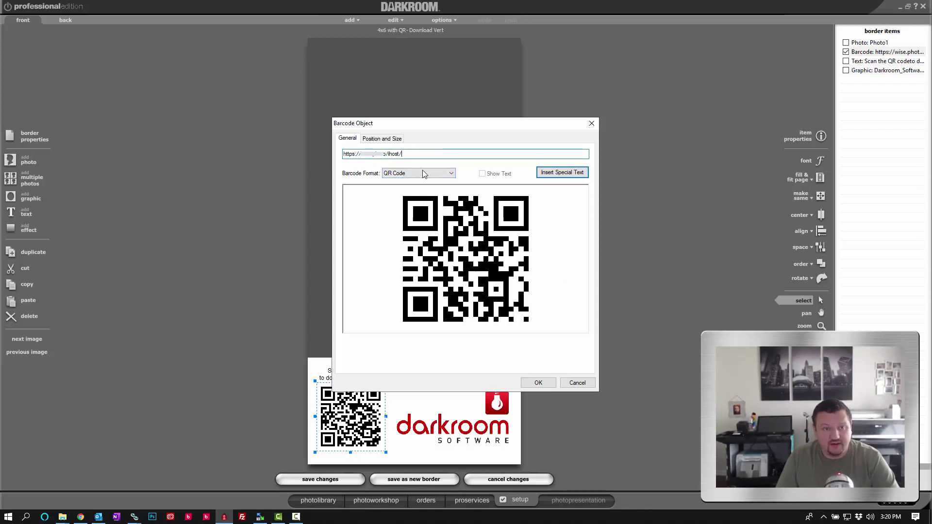
End the QR URL with %FilenameShort%.jpg and apply the change.
left_click(575, 173)
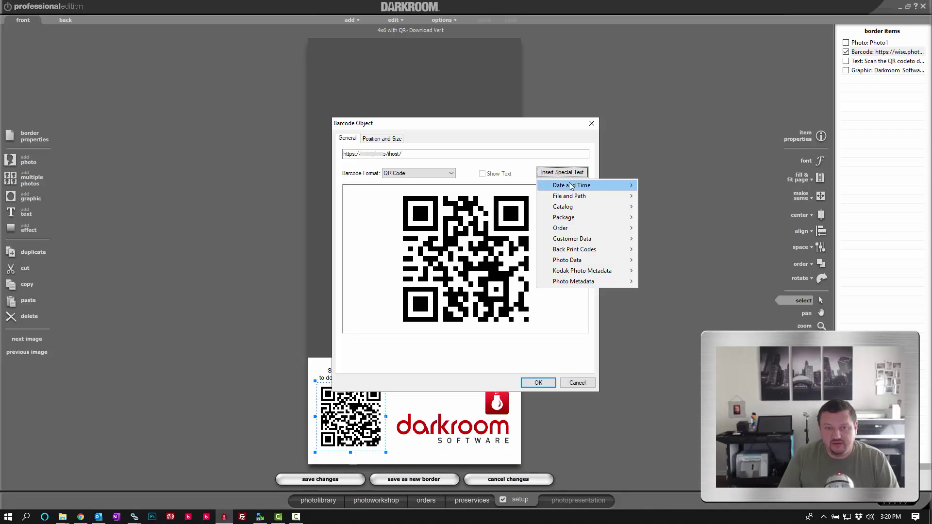
mouse_move(572, 197)
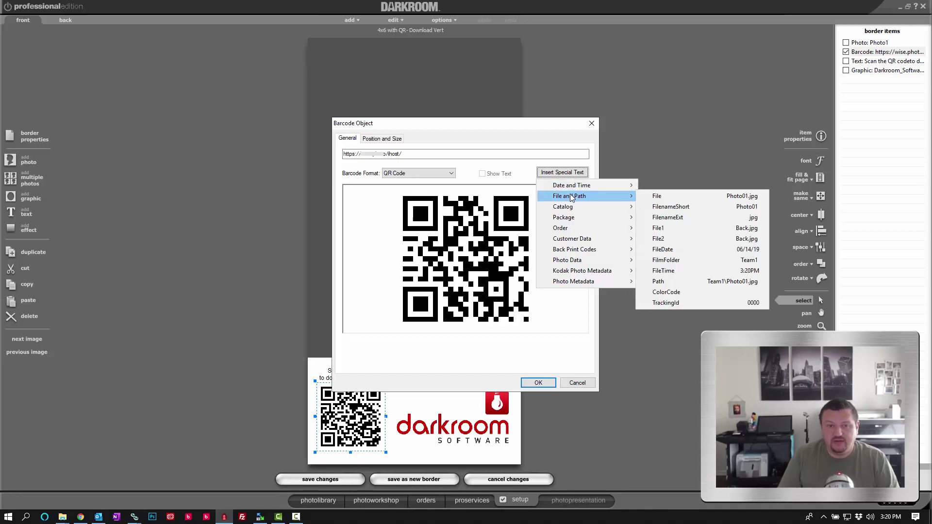
left_click(675, 206)
left_click(404, 154)
key("BackSpace")
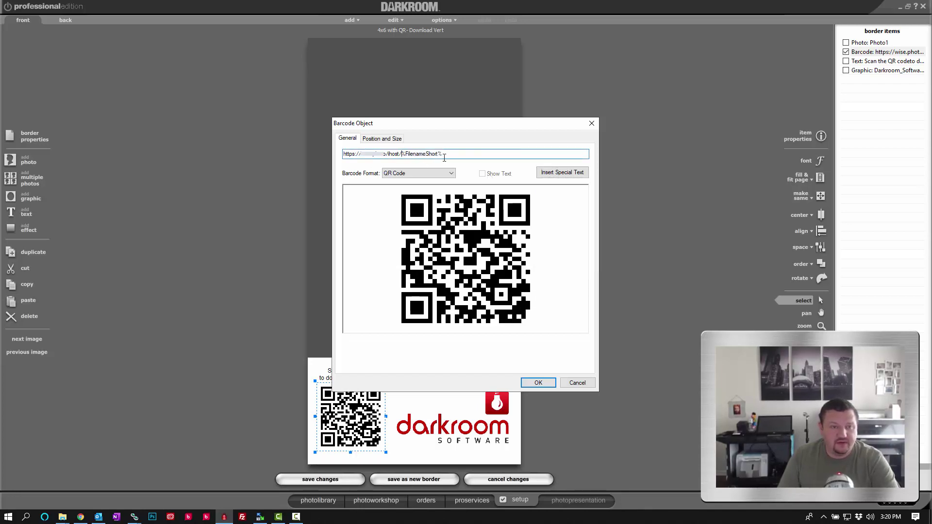
type(".")
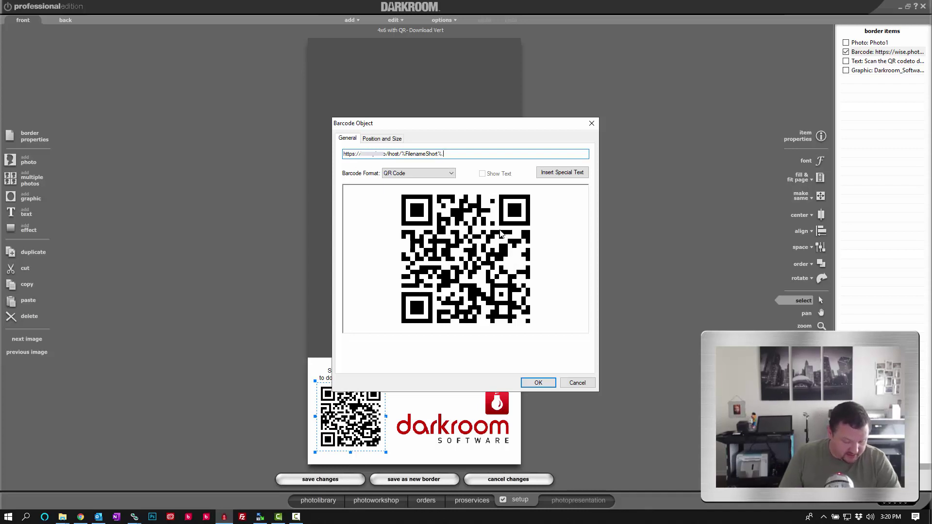
type("jpg")
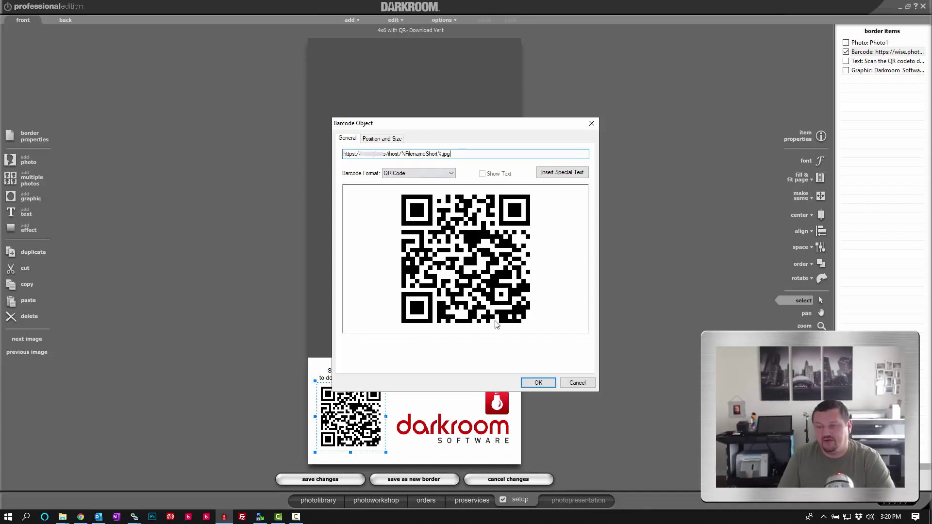
left_click(541, 385)
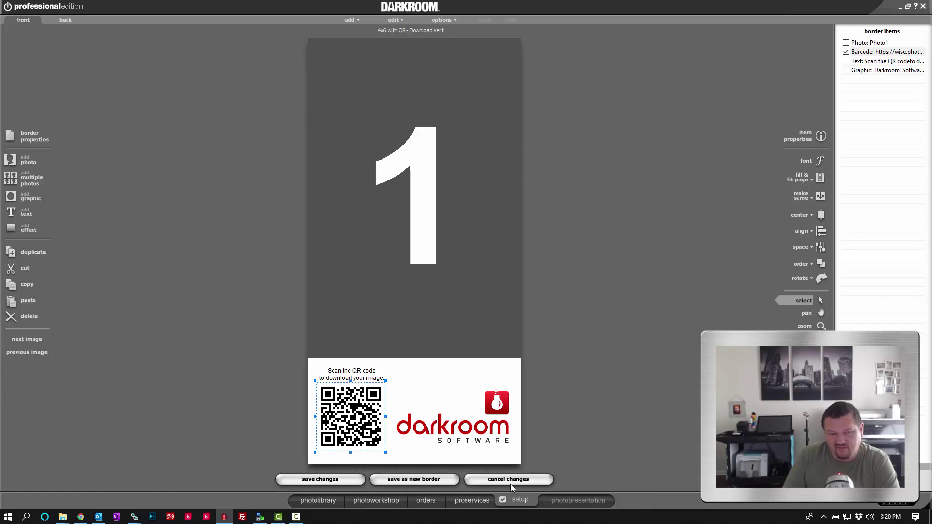
Add a $0.00 package named 'qr' with Quick Print enabled to the Demo (default) group.
left_click(461, 490)
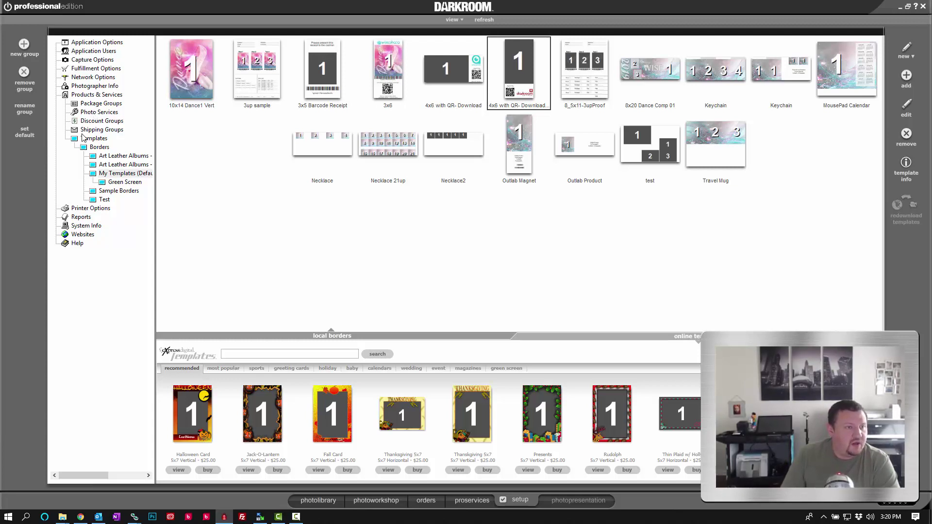
left_click(92, 104)
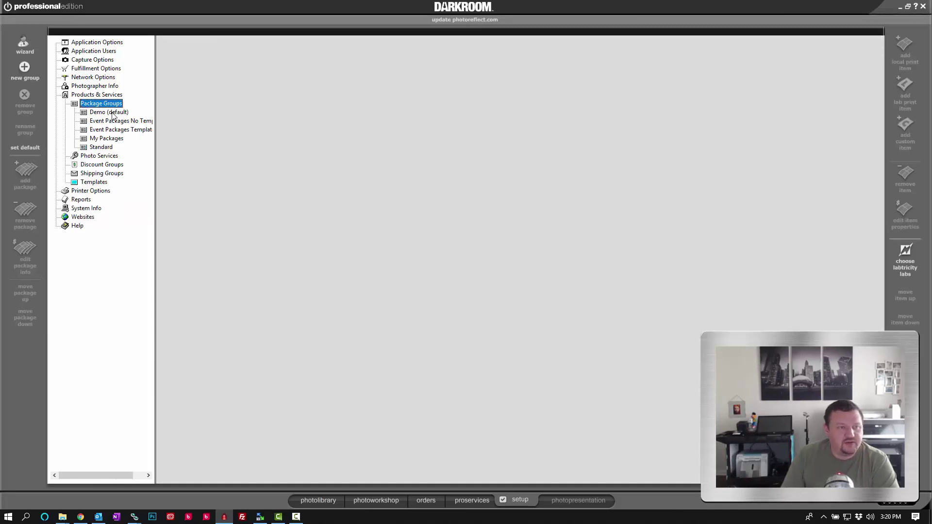
left_click(30, 166)
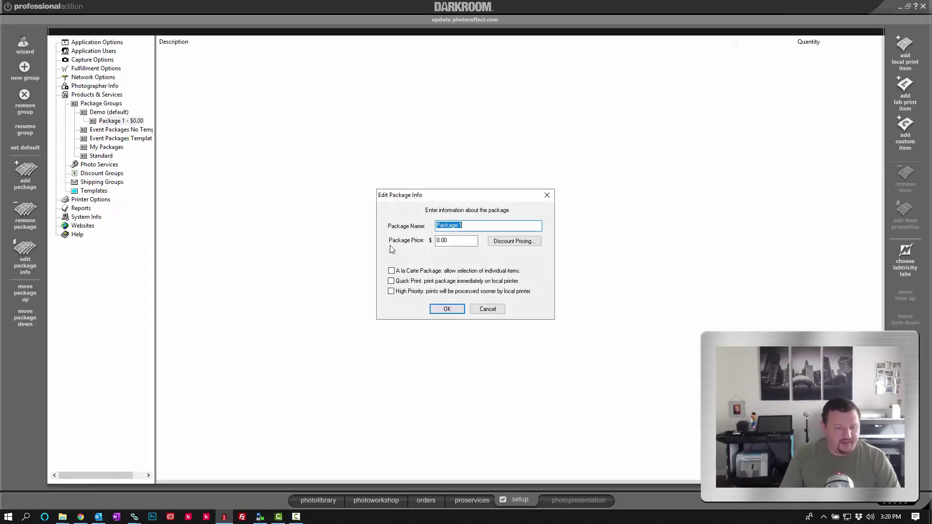
type("qr")
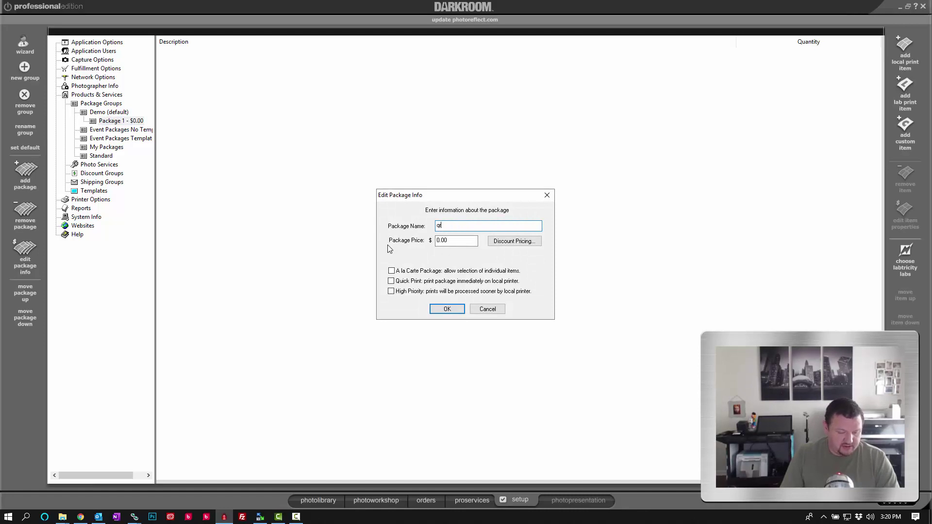
left_click(391, 282)
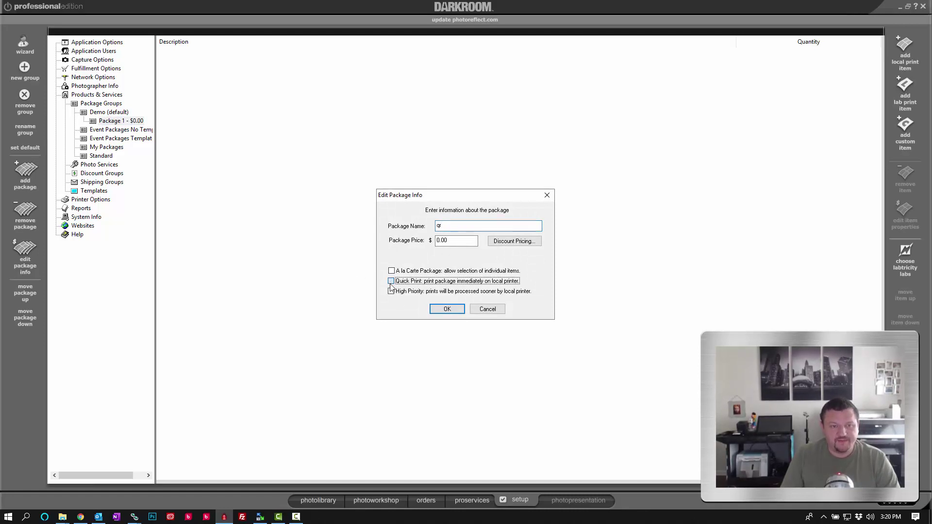
left_click(447, 310)
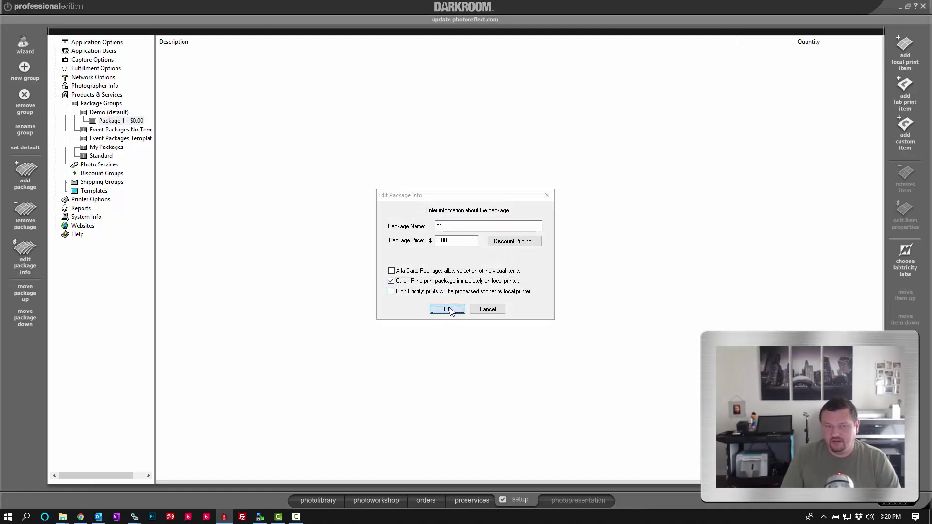
left_click(457, 266)
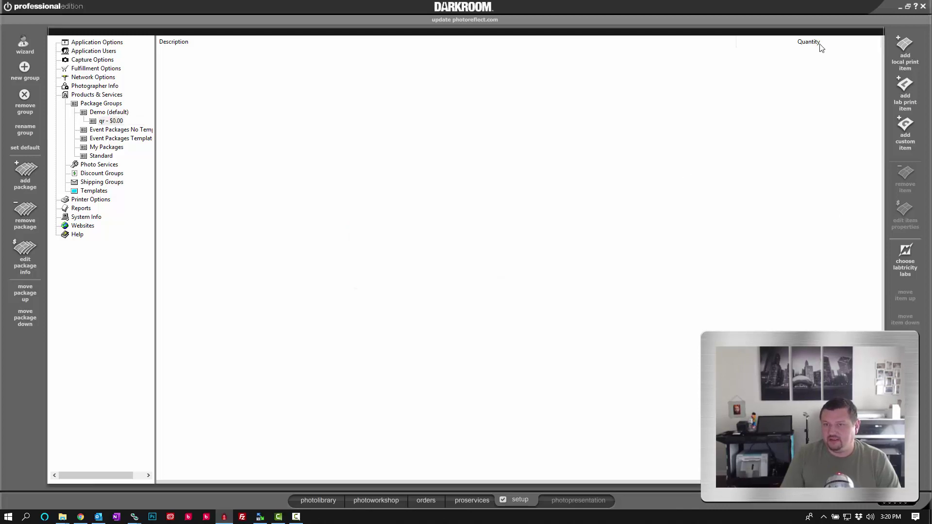
Add one 4x8 Holiday Card to qr, always bordered with the 4x6 with QR- Download Vert template.
left_click(905, 46)
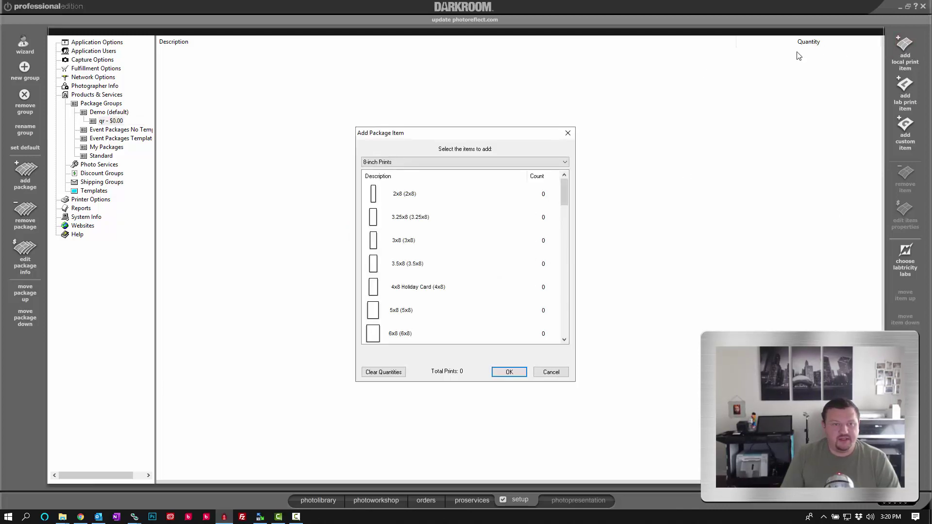
left_click(395, 294)
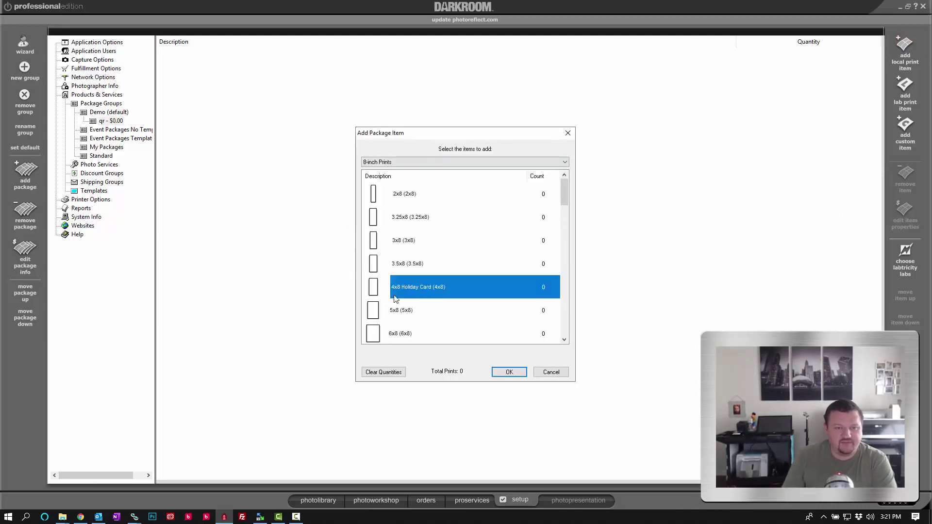
left_click(509, 372)
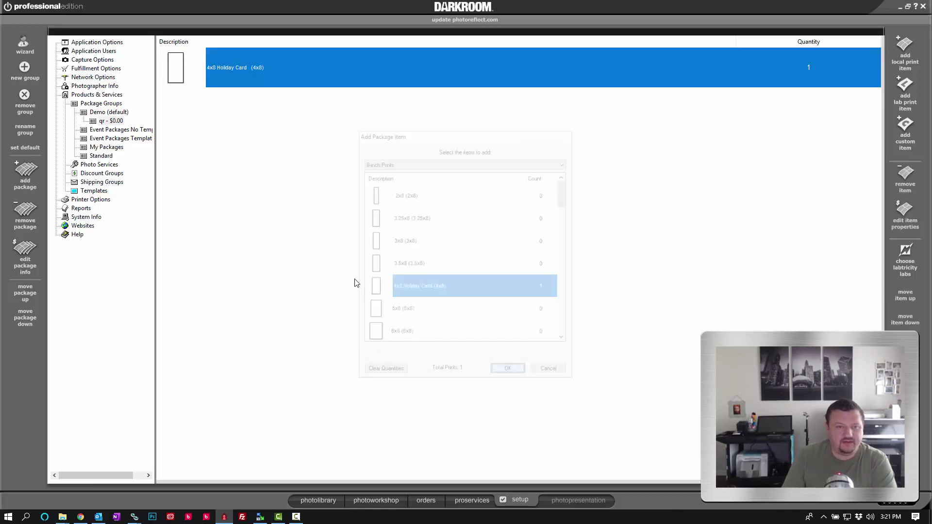
double_click(334, 72)
left_click(386, 286)
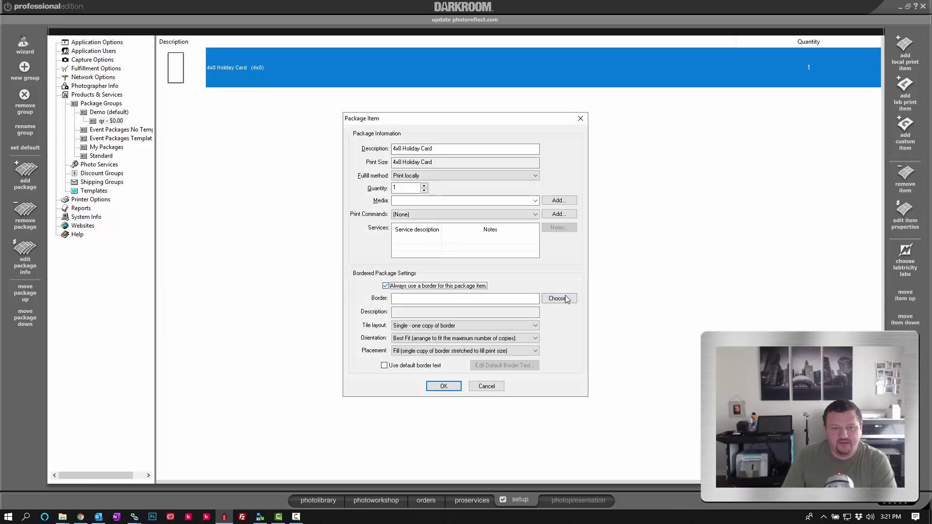
left_click(558, 298)
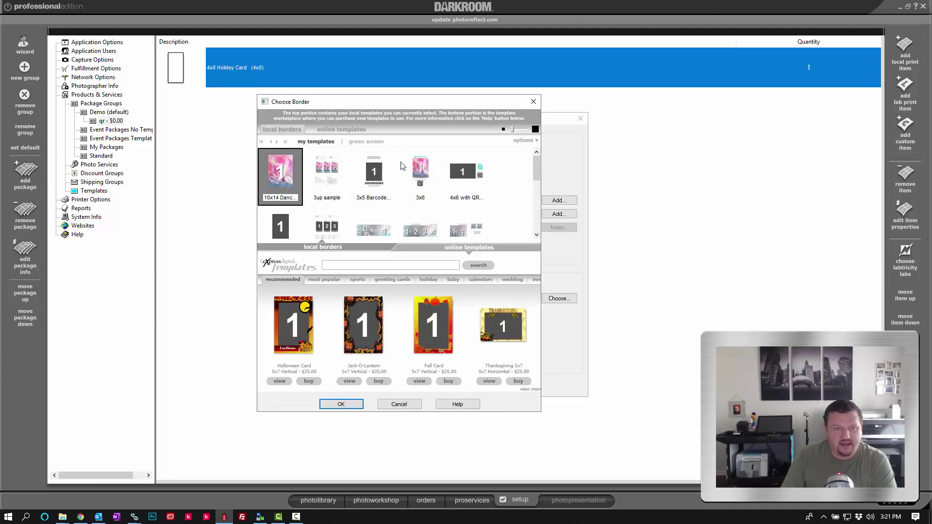
left_click(300, 227)
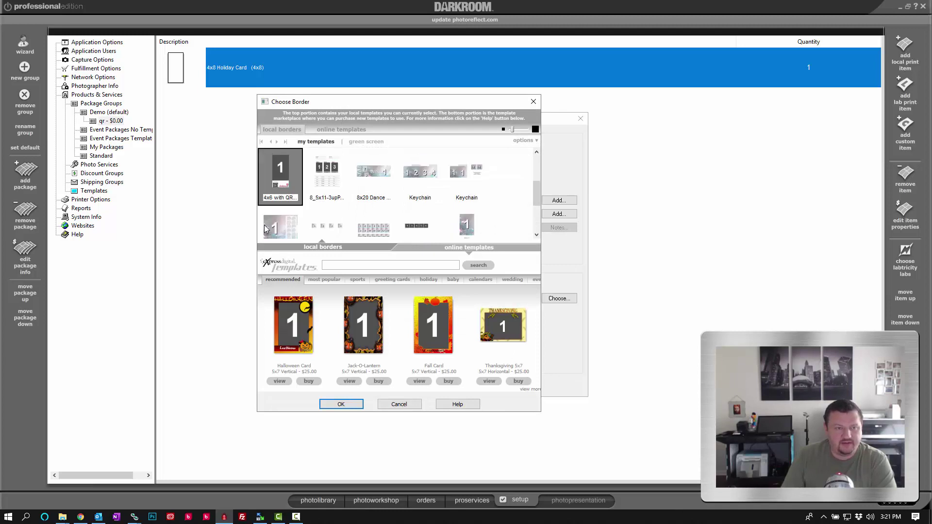
left_click(355, 406)
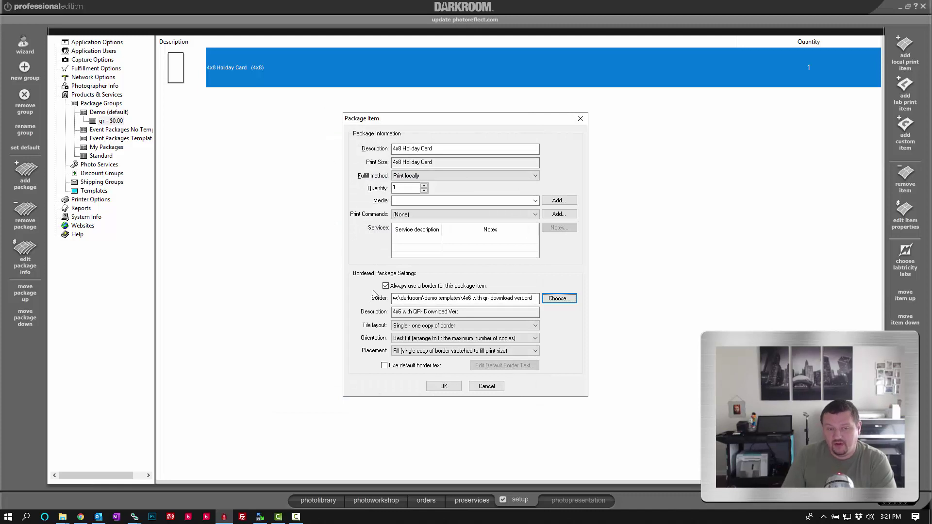
left_click(443, 386)
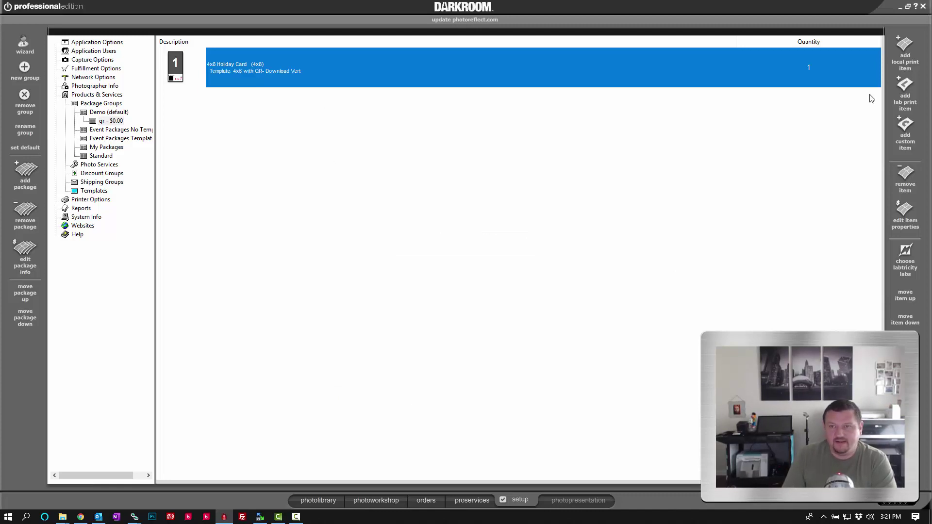
Add one Digital Media item from Digital Delivery Products to the qr package.
left_click(905, 48)
left_click(387, 164)
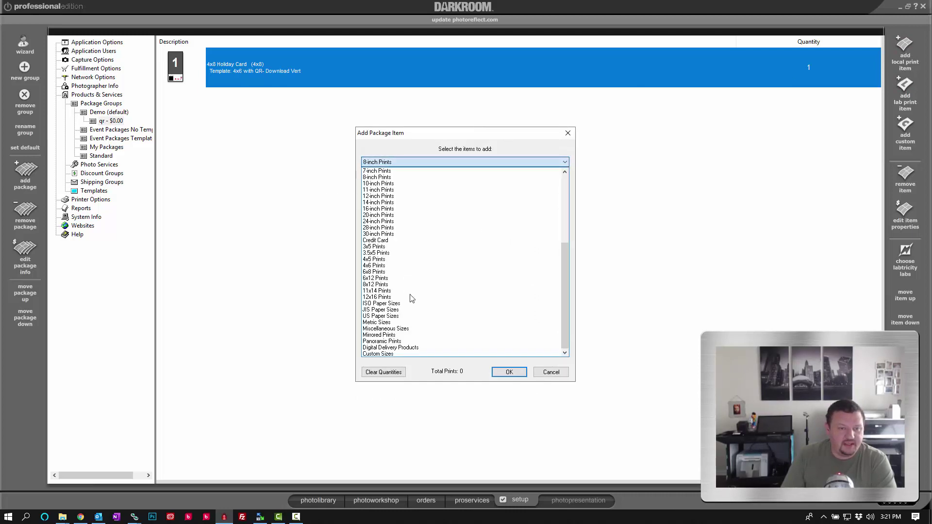
left_click(406, 349)
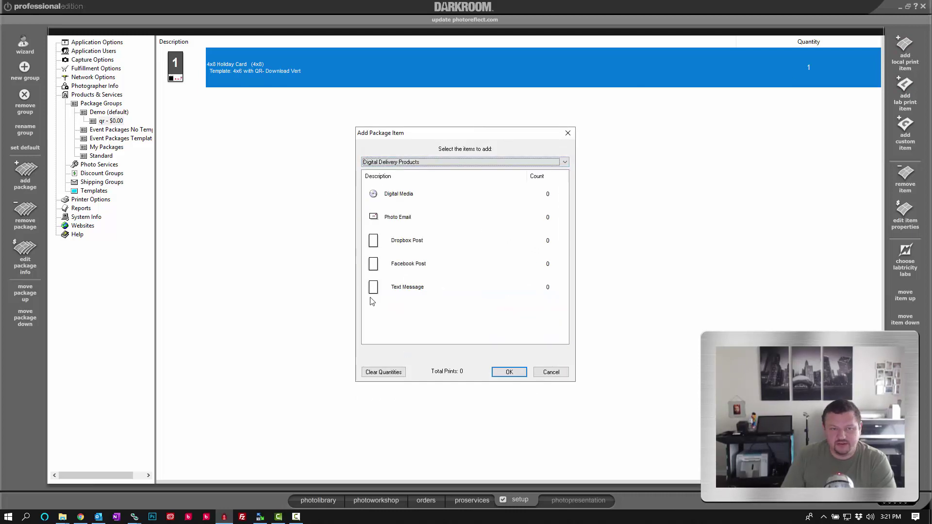
left_click(398, 200)
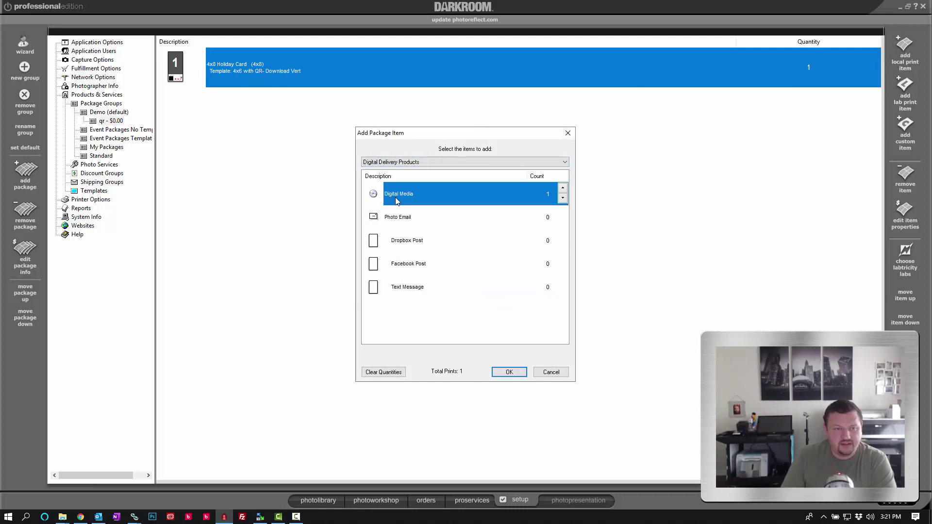
left_click(509, 372)
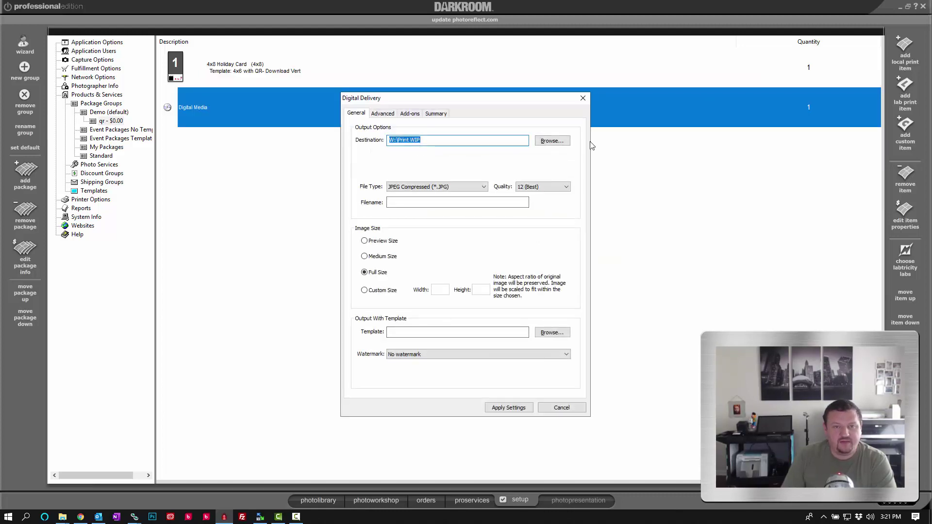
Change the Digital Media destination folder to C:\ihost and apply the delivery settings.
left_click(558, 141)
scroll(432, 272, "up", 5)
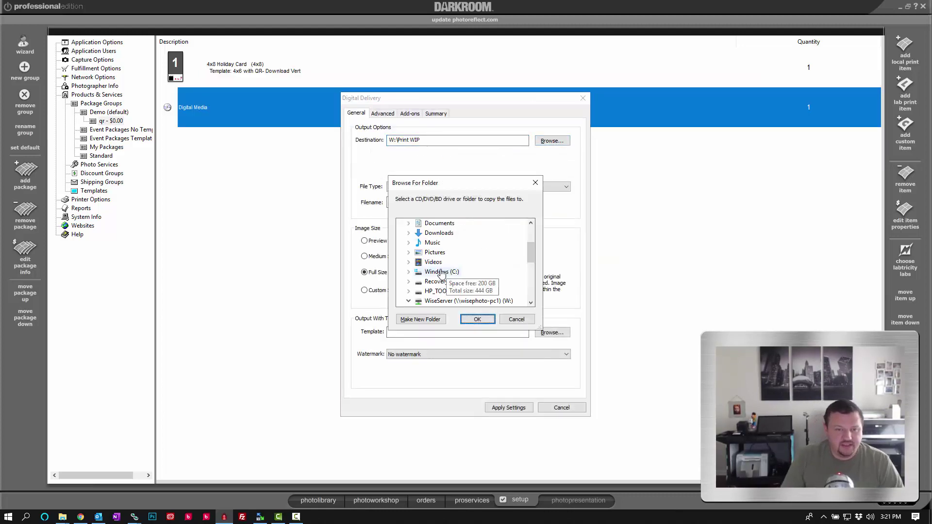
double_click(432, 272)
scroll(439, 228, "down", 4)
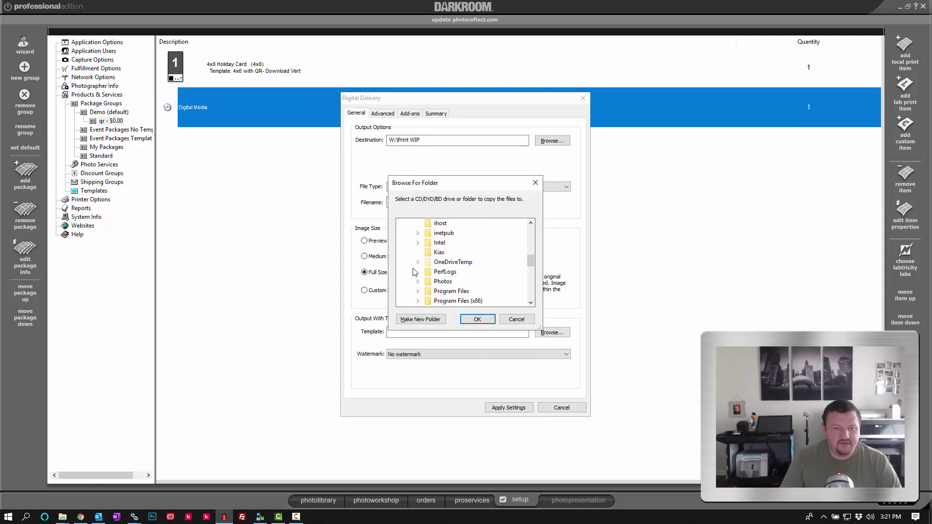
left_click(439, 224)
left_click(482, 321)
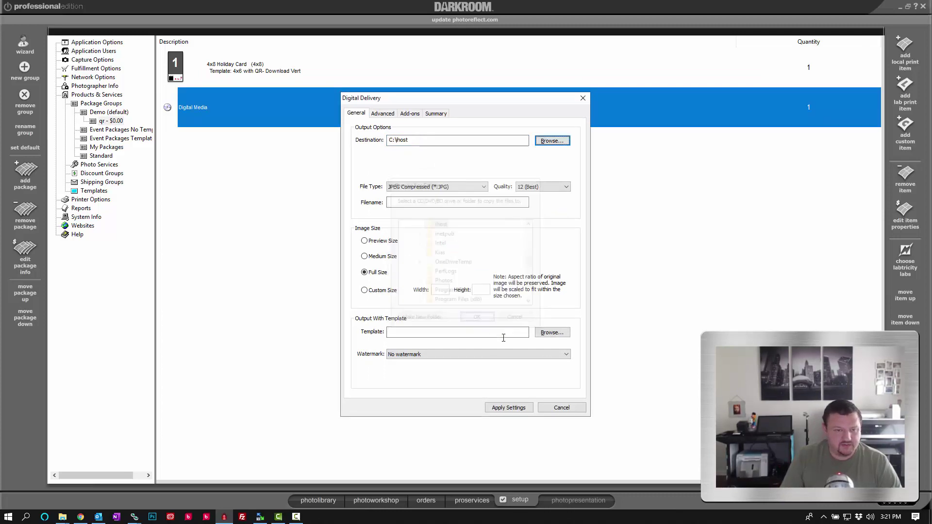
left_click(508, 408)
left_click(321, 501)
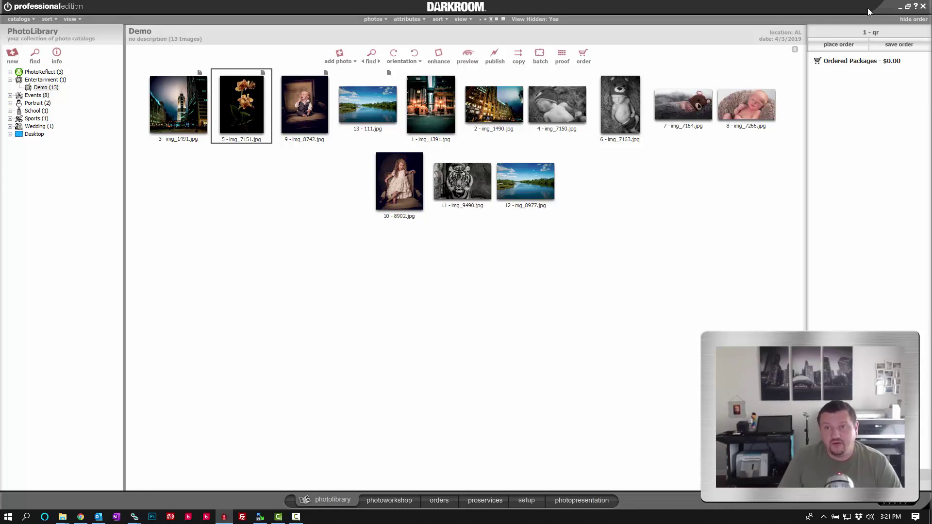
Order one copy of the qr package for the orchid photo img_7151.jpg.
left_click(876, 33)
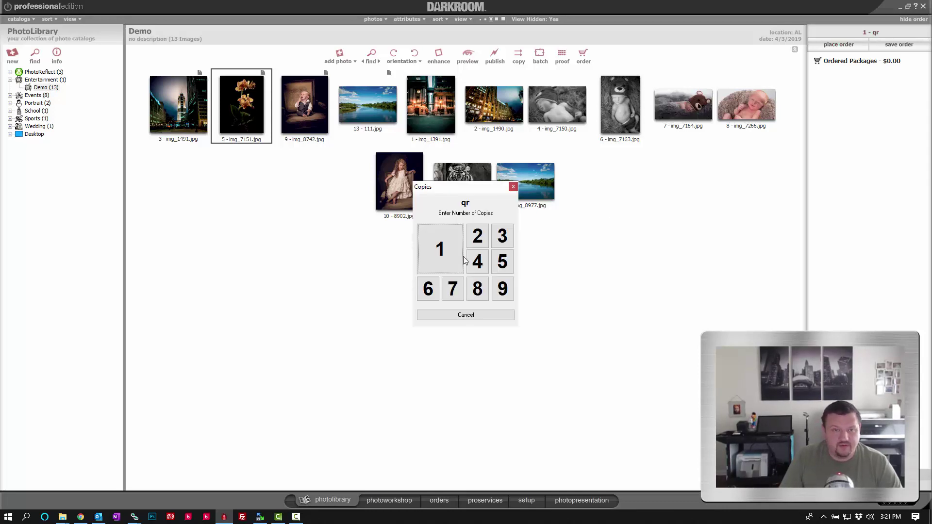
left_click(434, 258)
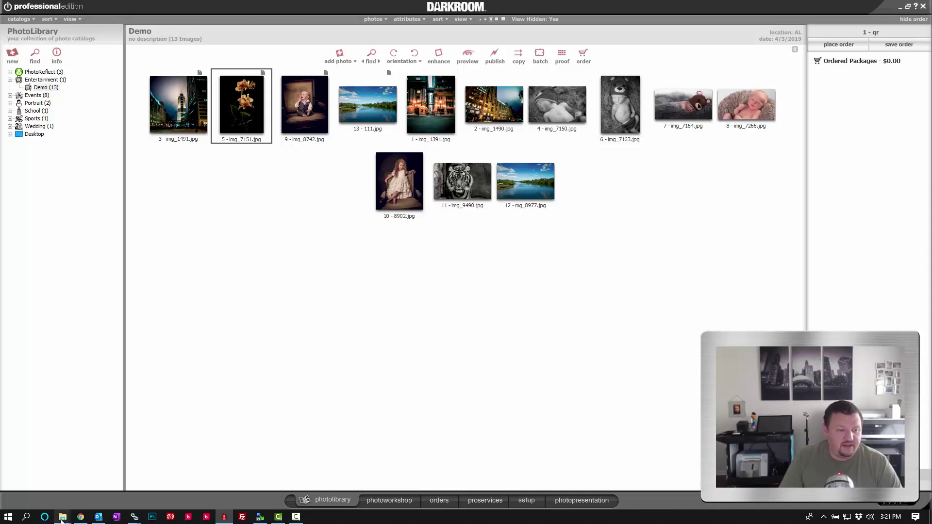
Bring up the C:\ihost folder window and select both img_7151 image copies.
mouse_move(62, 516)
left_click(47, 494)
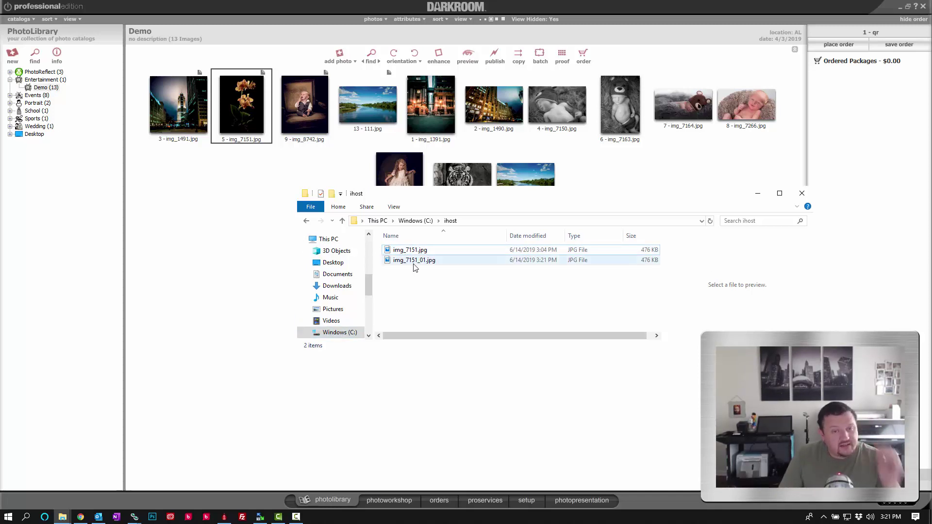
left_click_drag(416, 280, 392, 246)
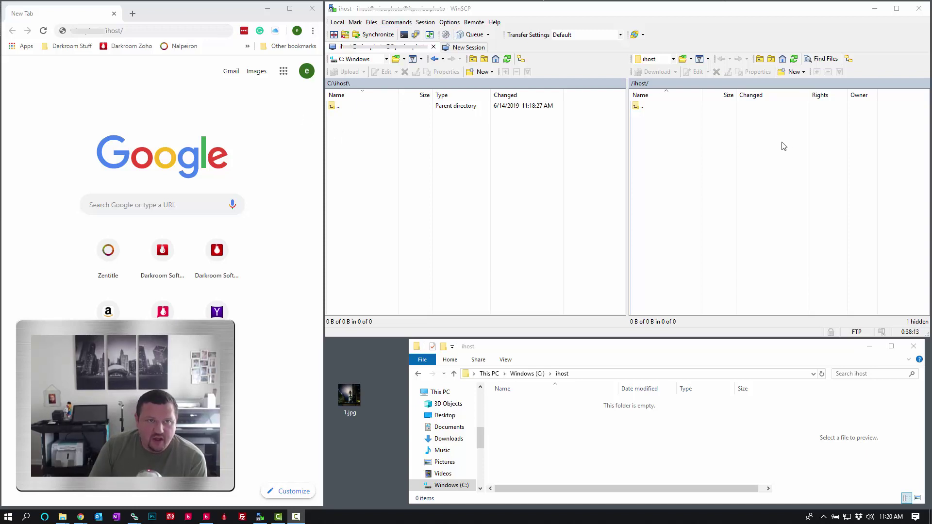
Start keeping remote /ihost up to date from C:\ihost, declining full synchronisation.
left_click(396, 22)
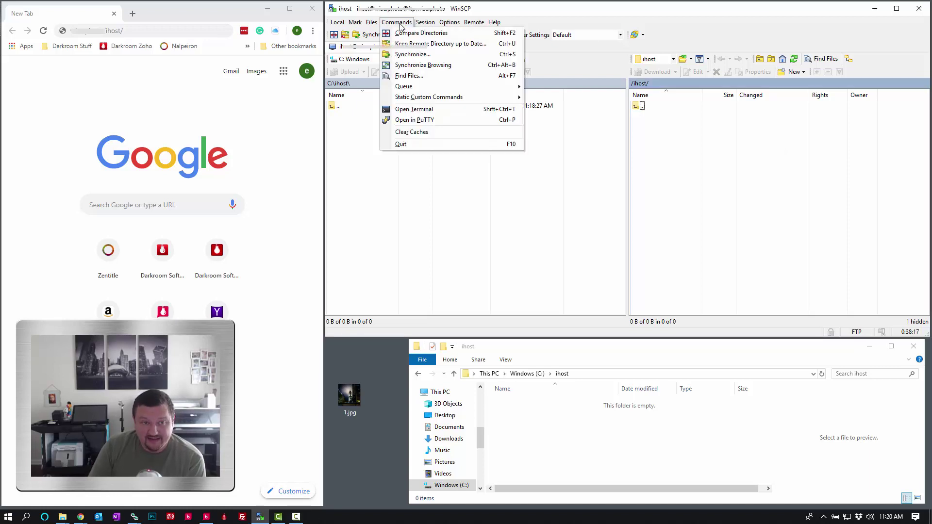
left_click(408, 48)
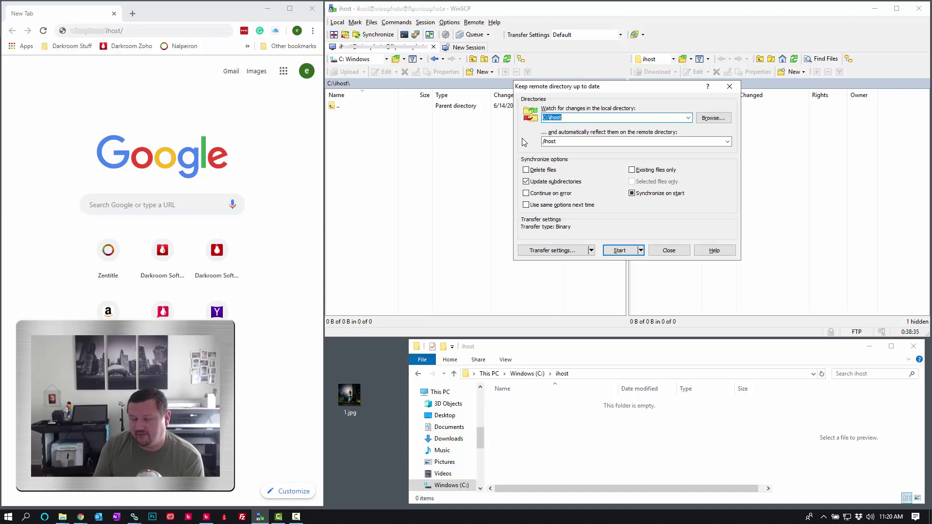
left_click(626, 253)
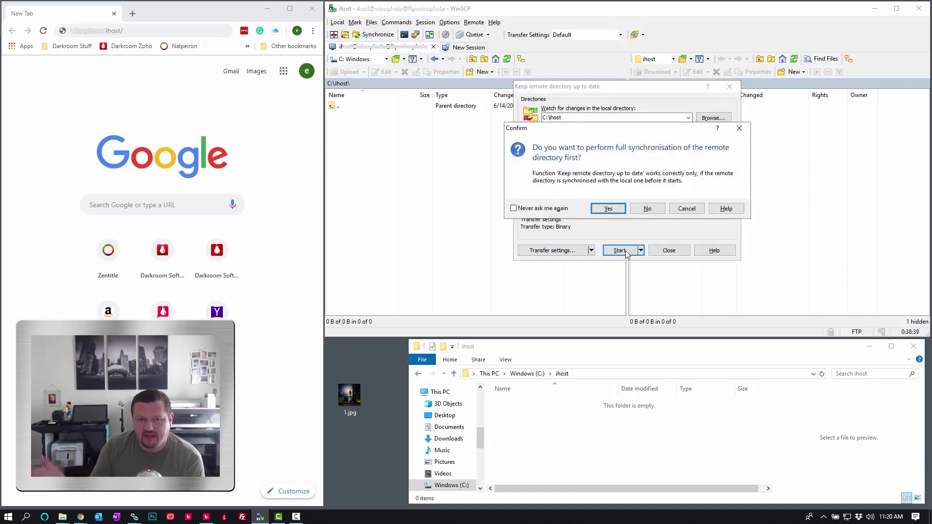
left_click(648, 209)
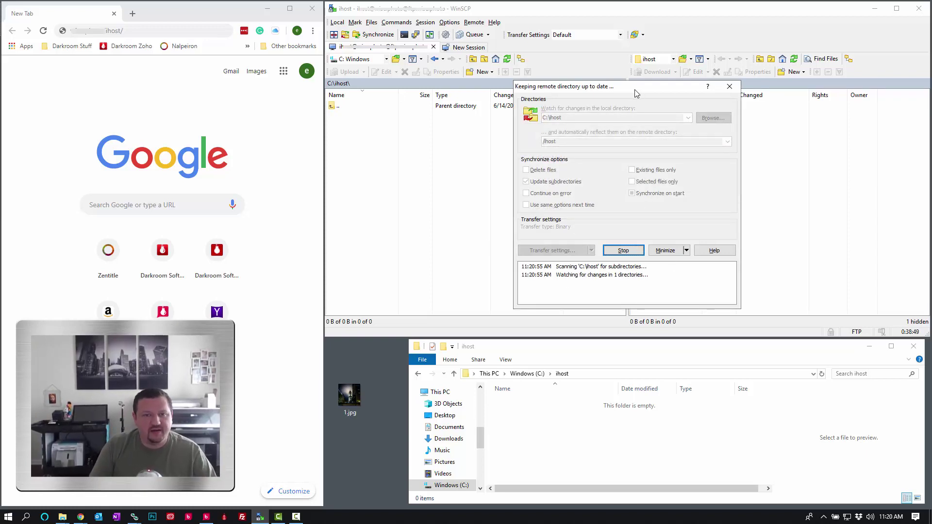
Paste 1.jpg into the local C:\ihost folder so WinSCP syncs it to remote /ihost.
left_click_drag(634, 90, 200, 271)
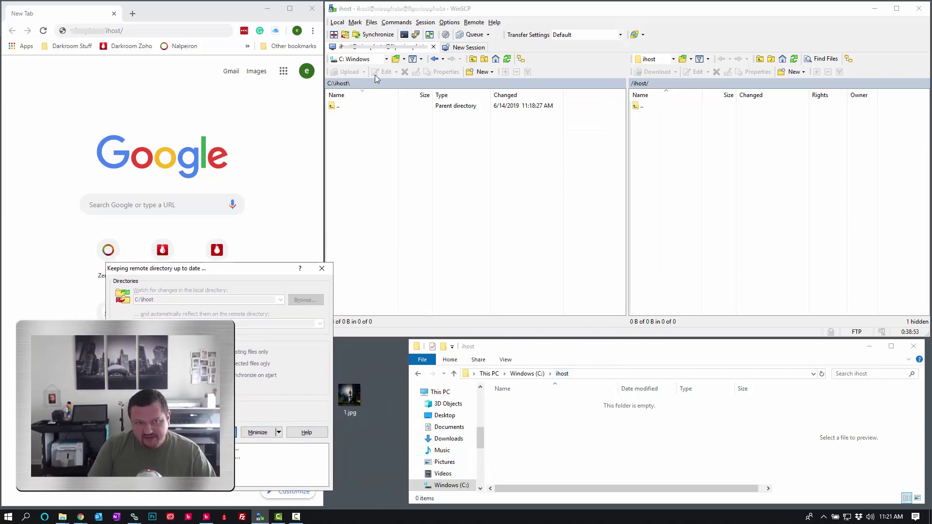
left_click(584, 359)
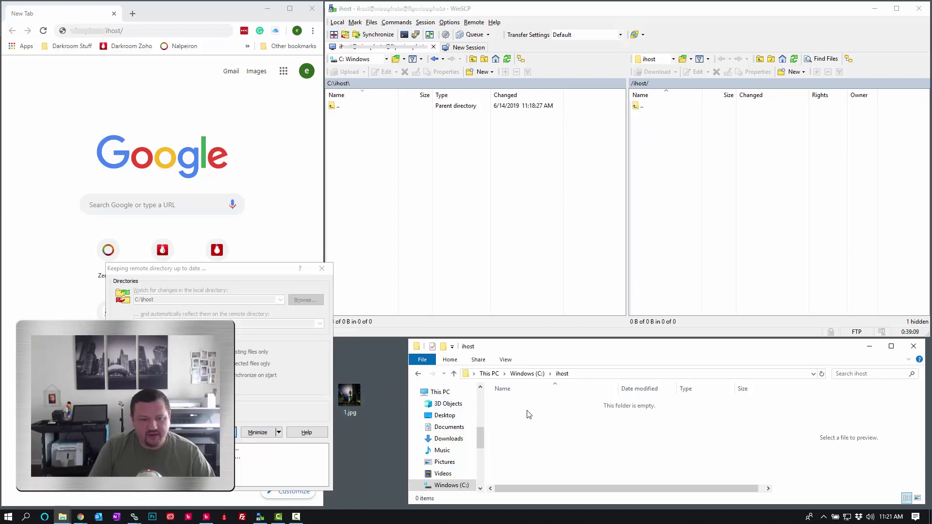
key("ctrl+v")
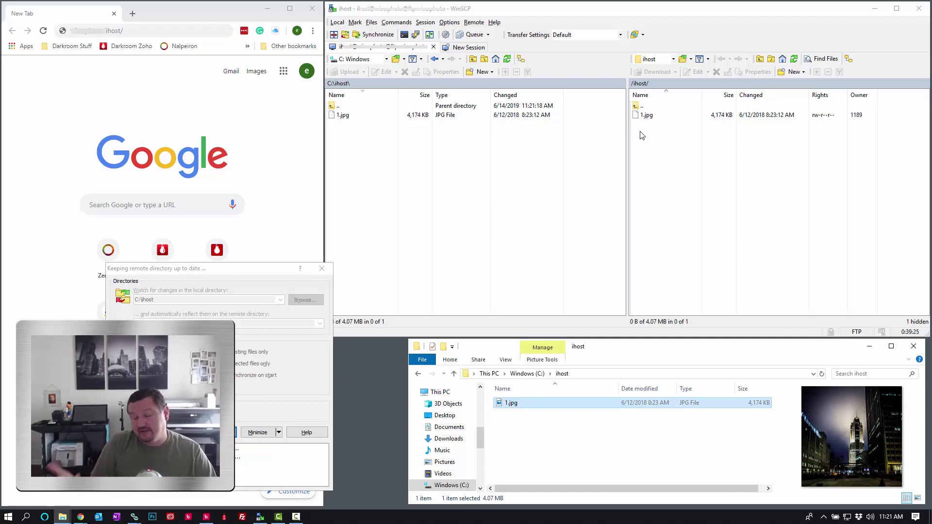
Open the web address ending in /ihost/1.jpg in Chrome to view the 3648×3648 photo.
left_click(130, 30)
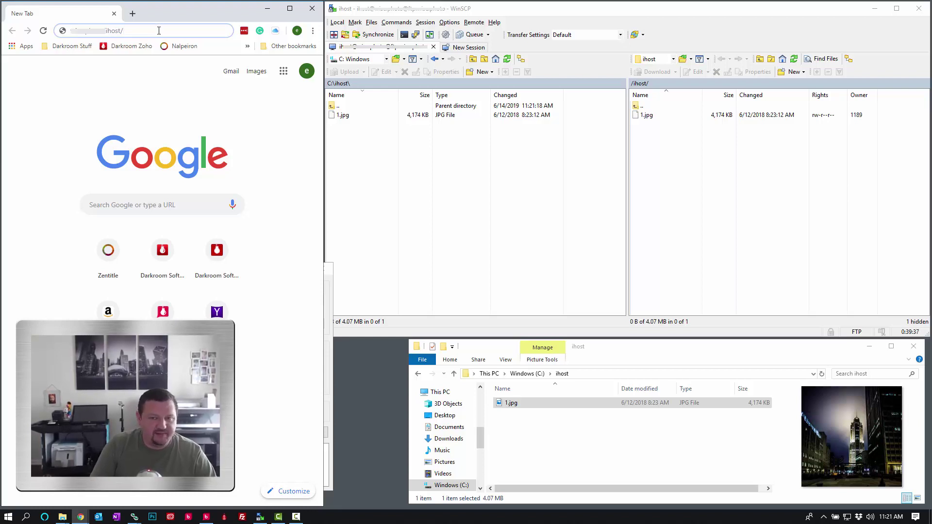
type("1")
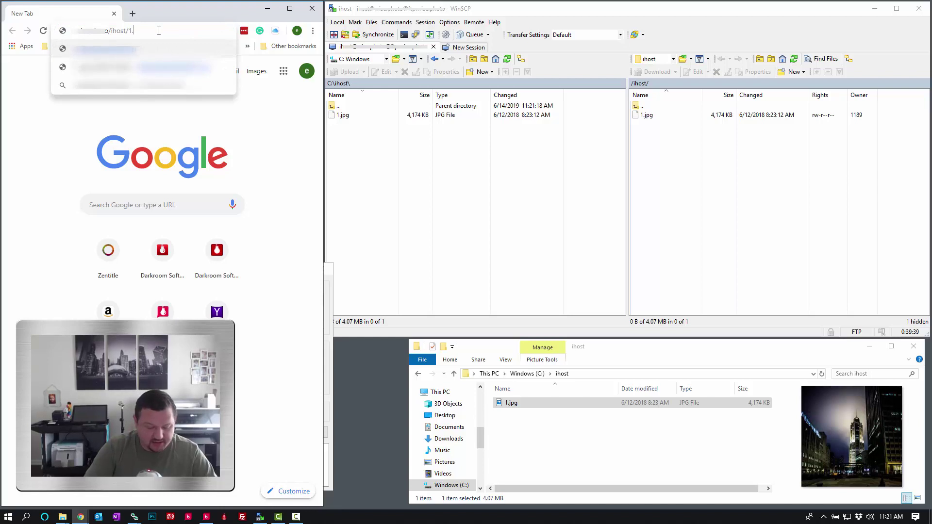
type(".jpg")
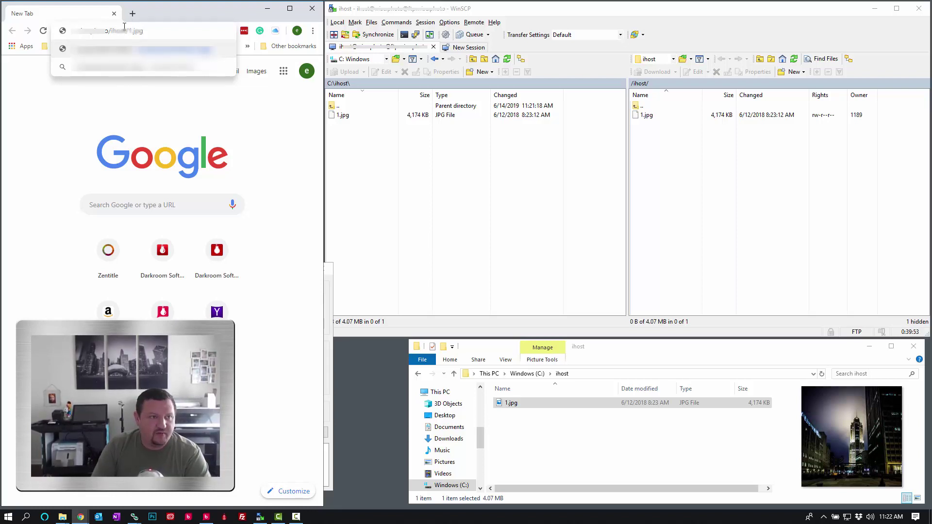
key("Return")
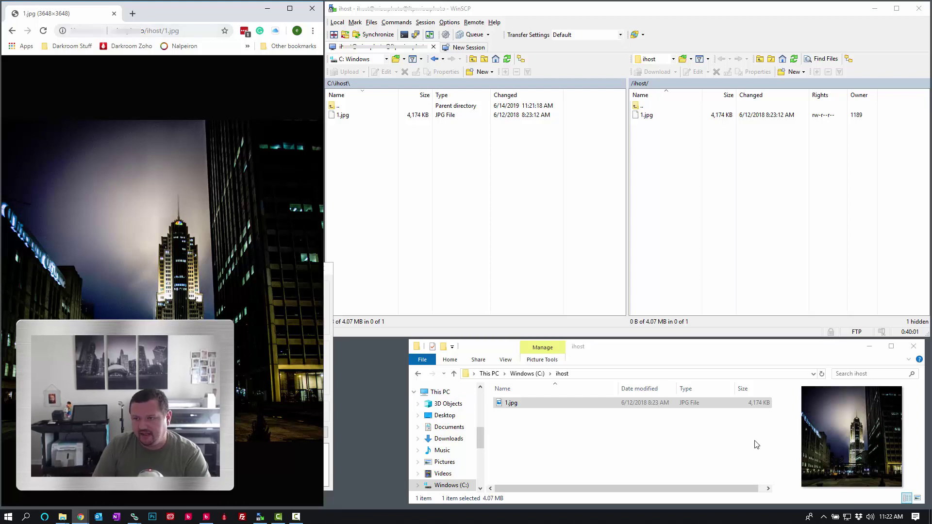
left_click(475, 380)
left_click(165, 63)
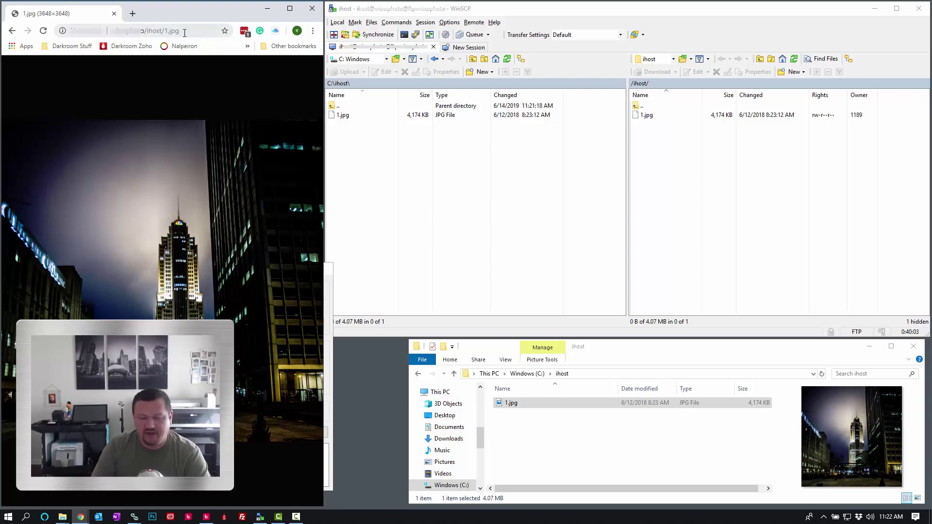